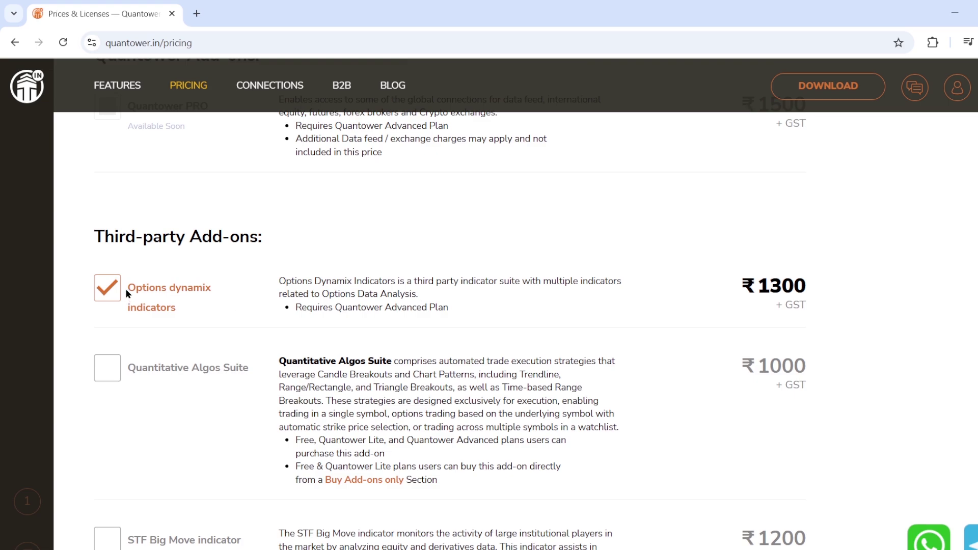
# Review the Options dynamix indicators add-on on the pricing page, checking its price, plan requirement and the order total
pyautogui.scroll(15, 817, 236)
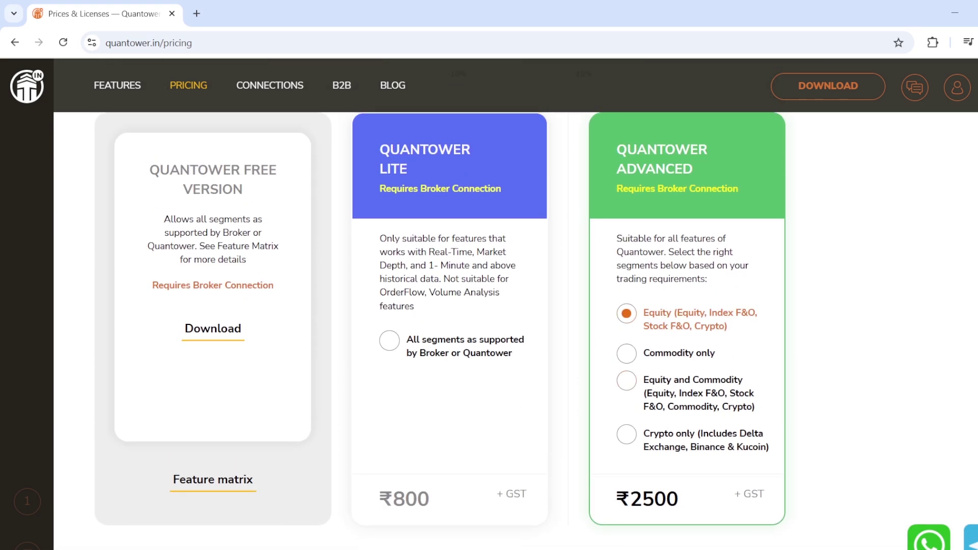
pyautogui.scroll(-10, 489, 306)
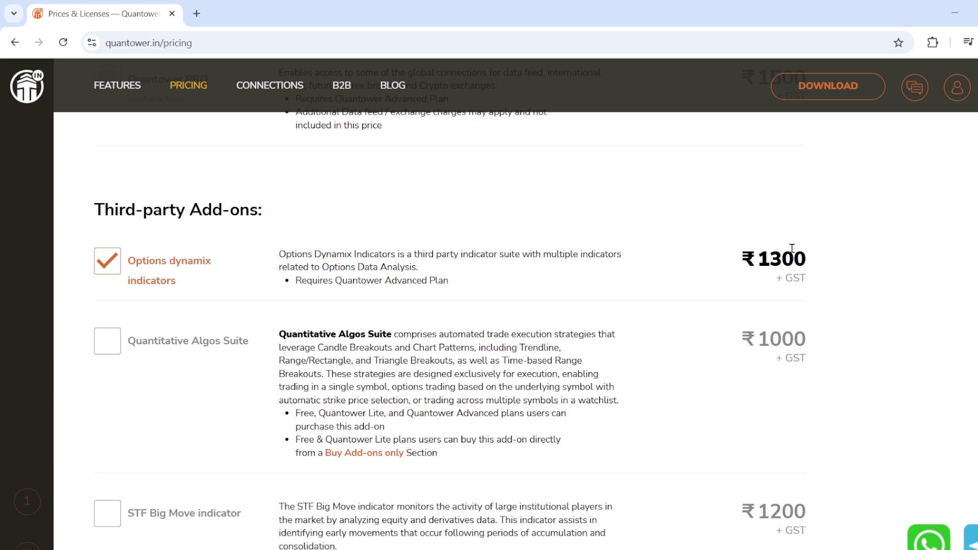
pyautogui.moveTo(308, 281); pyautogui.dragTo(457, 289)
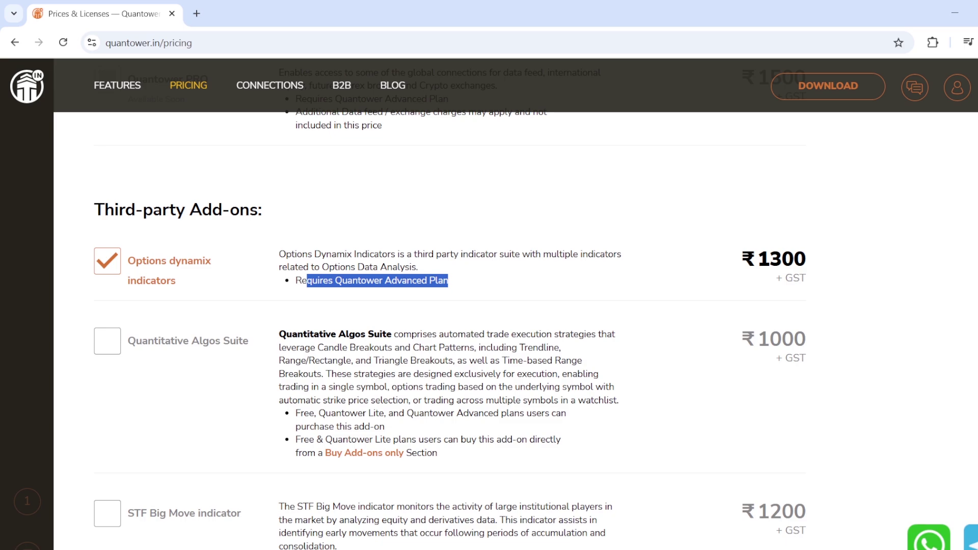
pyautogui.scroll(-10, 798, 434)
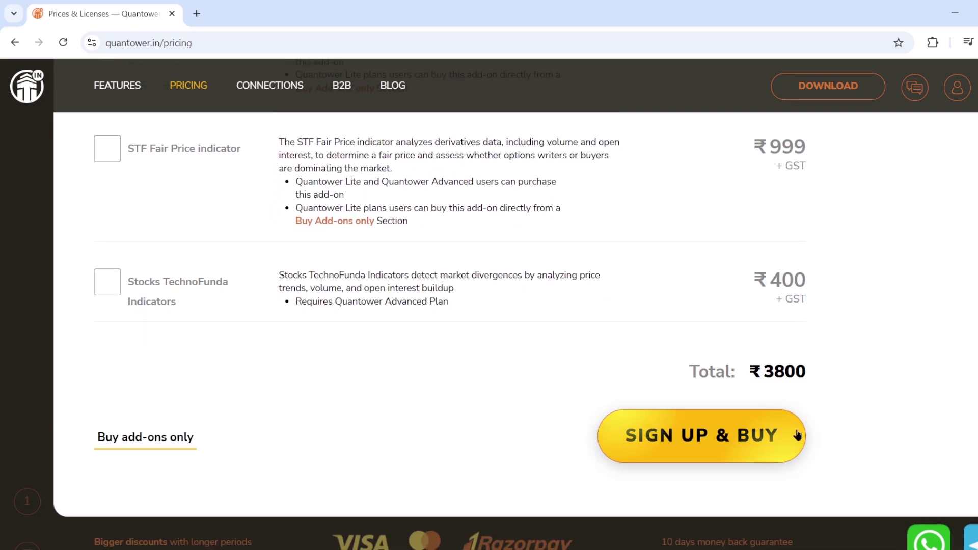
pyautogui.scroll(10, 450, 305)
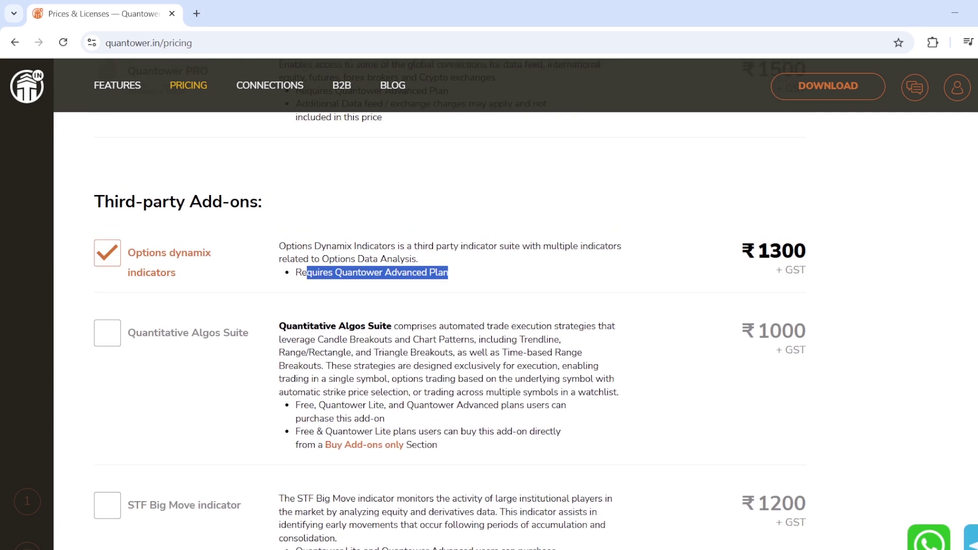
pyautogui.click(399, 274)
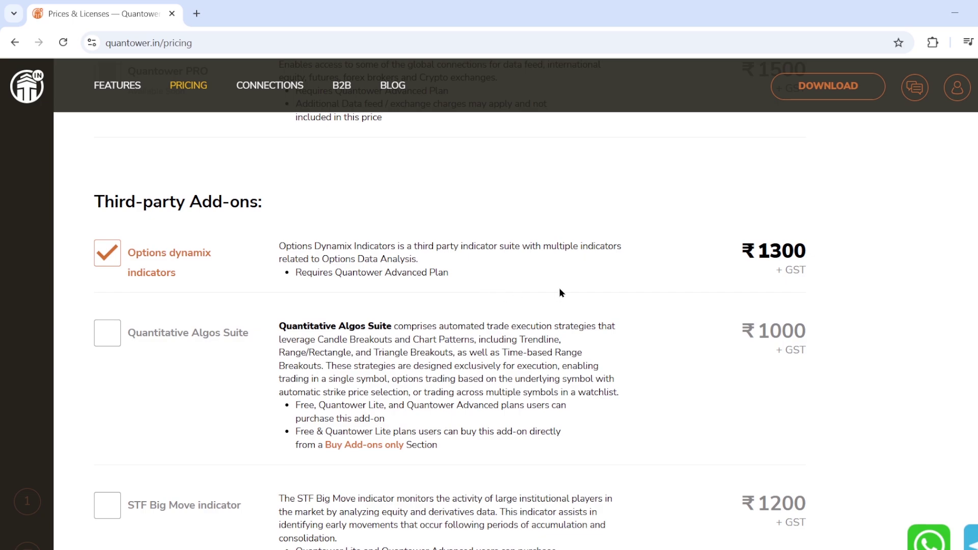
# Switch to the Quantower platform and remove the existing Buy Sell Aggregator indicator from the NIFTY 50 chart
pyautogui.click(959, 11)
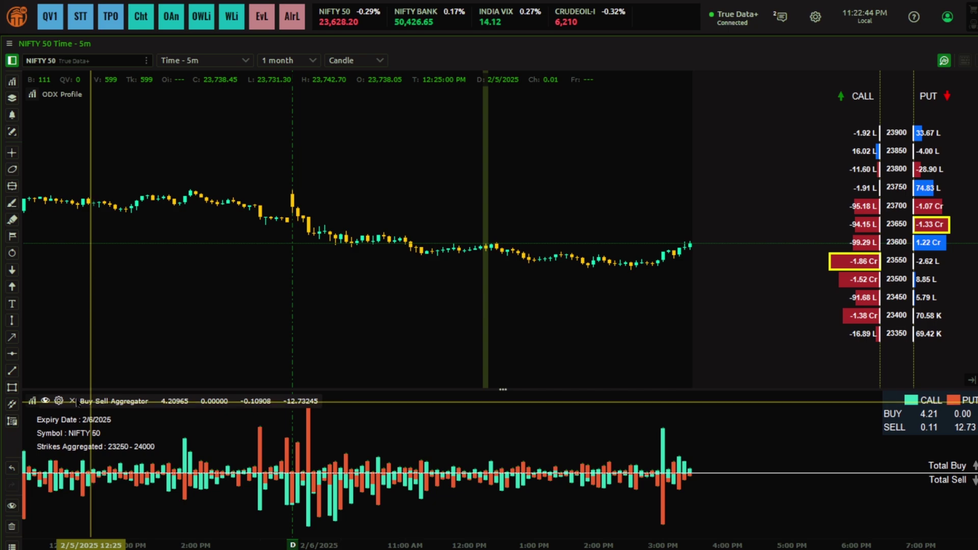
pyautogui.click(72, 401)
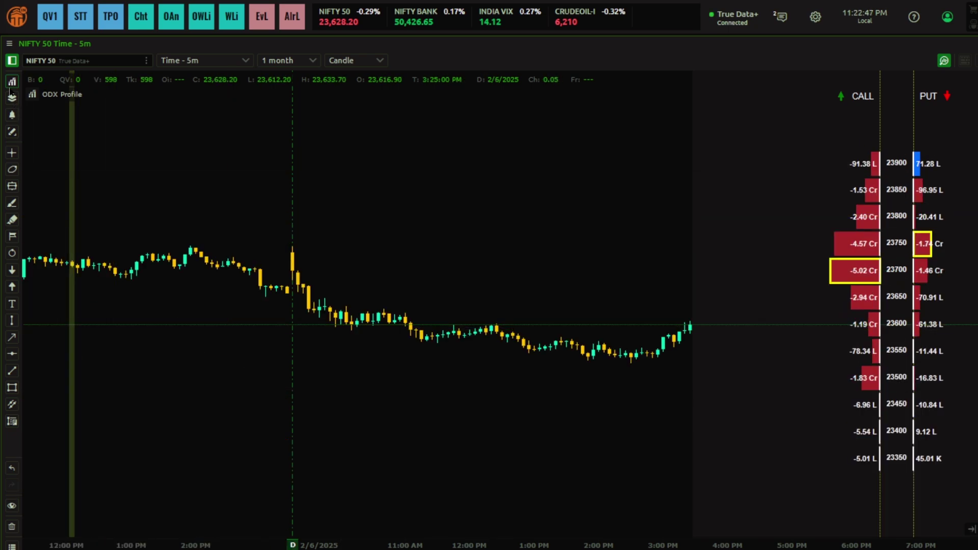
# Search the indicators for "odx t" and add ODX Total Buy Sell Aggregator from Options Dynamix Indicators to the chart
pyautogui.rightClick(190, 174)
pyautogui.moveTo(253, 353)
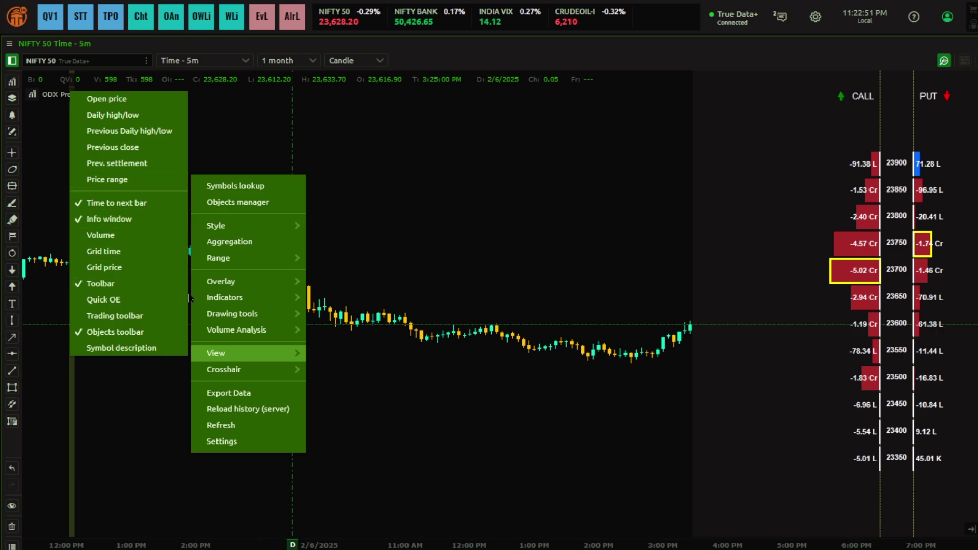
pyautogui.moveTo(277, 302)
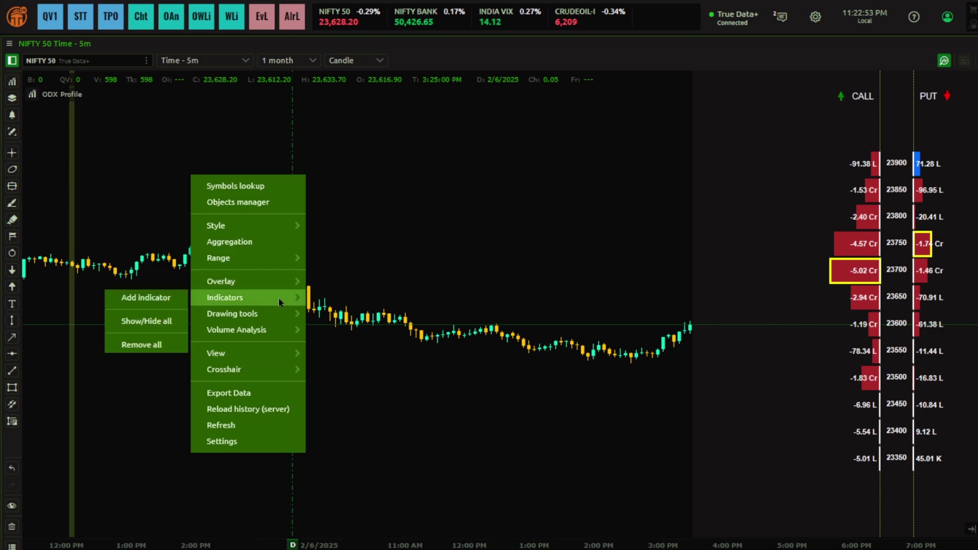
pyautogui.click(143, 297)
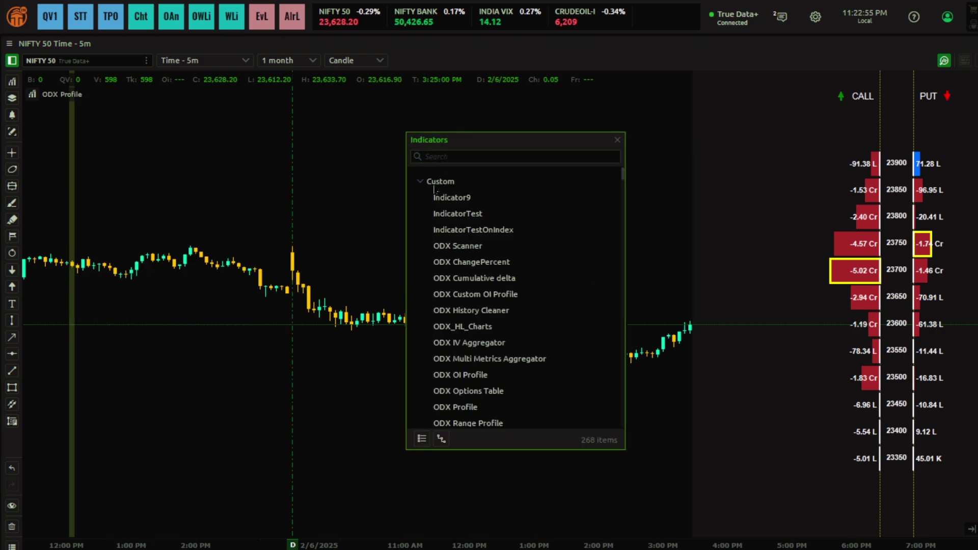
pyautogui.click(458, 182)
pyautogui.click(456, 157)
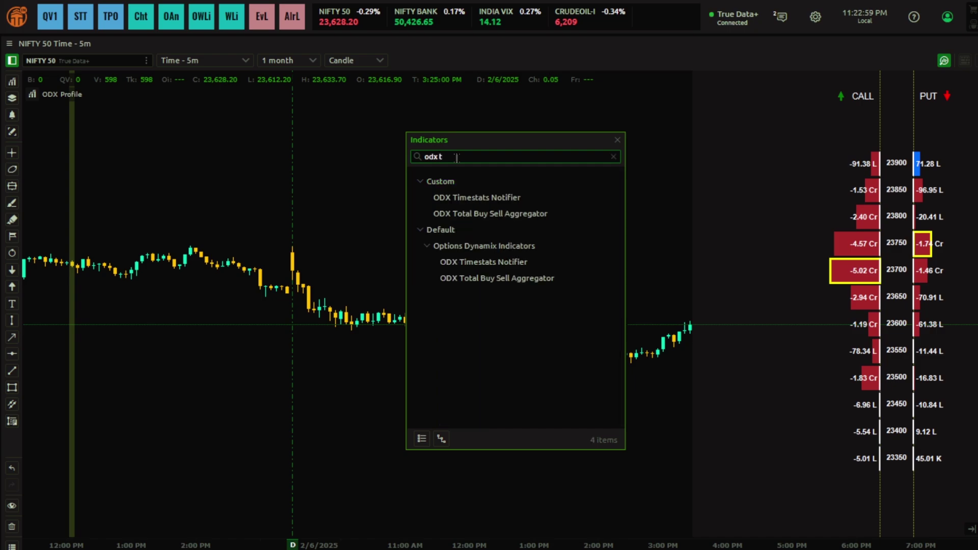
pyautogui.click(503, 282)
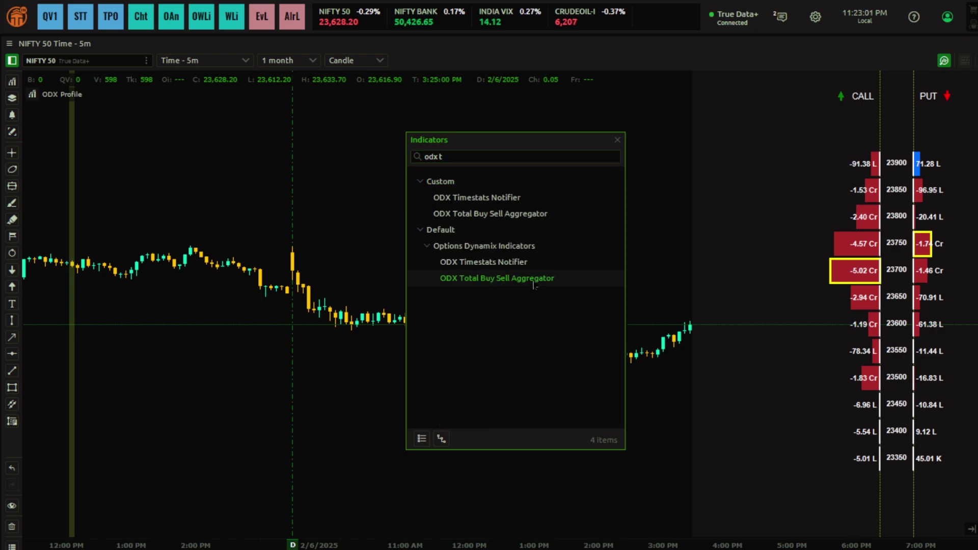
pyautogui.doubleClick(534, 284)
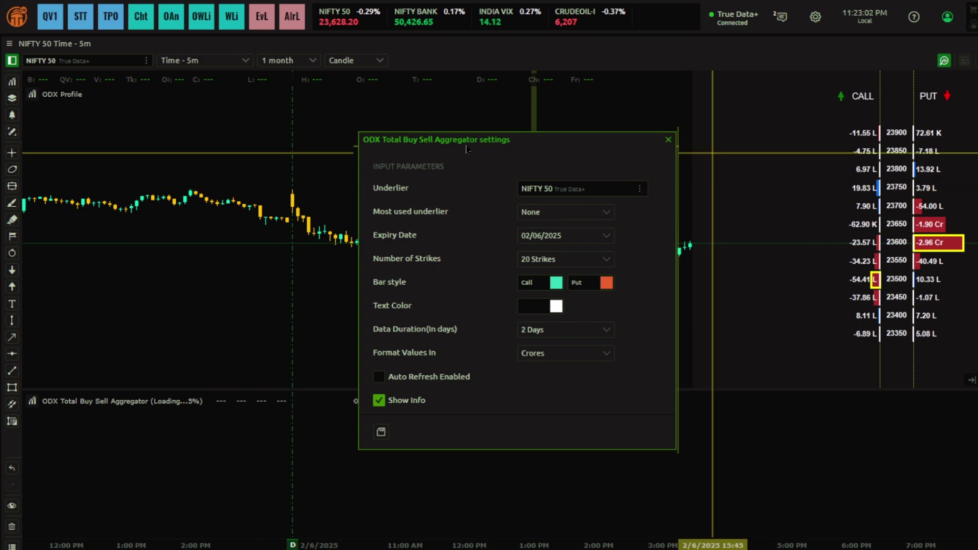
# Set the most used underlier to Nifty 50 in the ODX Total Buy Sell Aggregator settings
pyautogui.moveTo(466, 149); pyautogui.dragTo(391, 129)
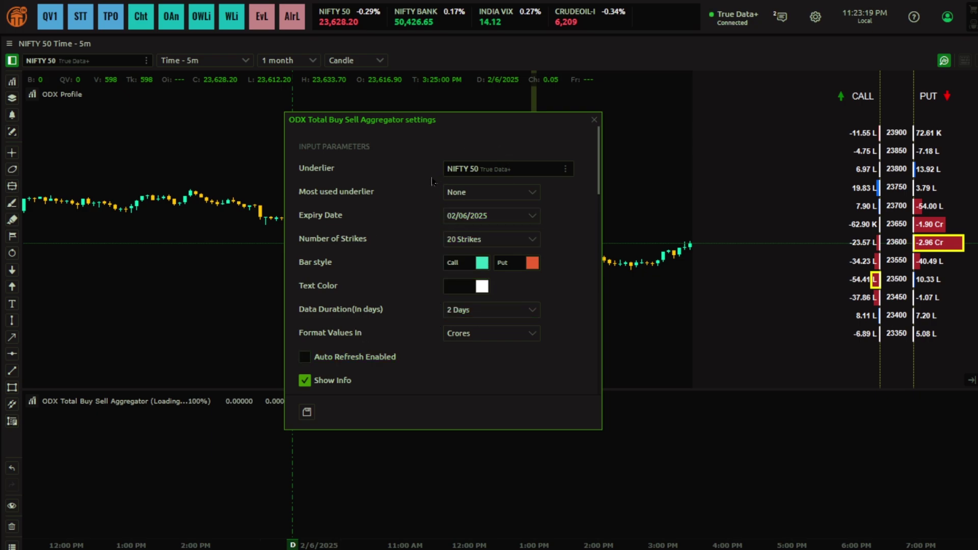
pyautogui.moveTo(393, 127); pyautogui.dragTo(426, 113)
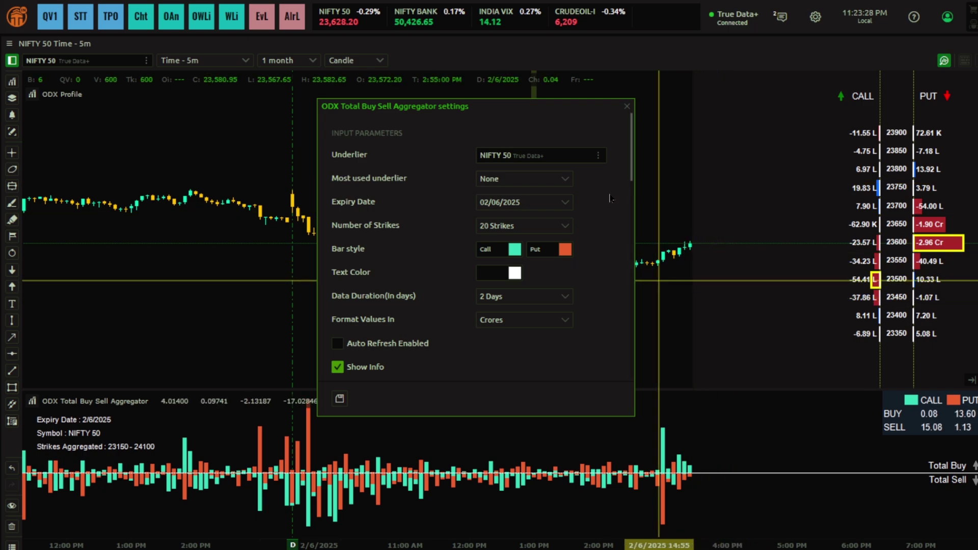
pyautogui.scroll(-1, 539, 138)
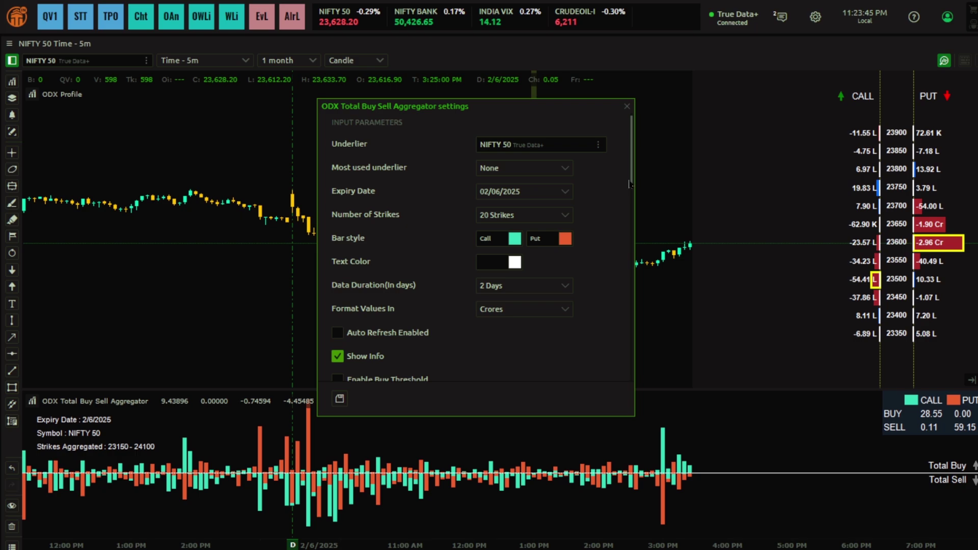
pyautogui.scroll(-1, 607, 183)
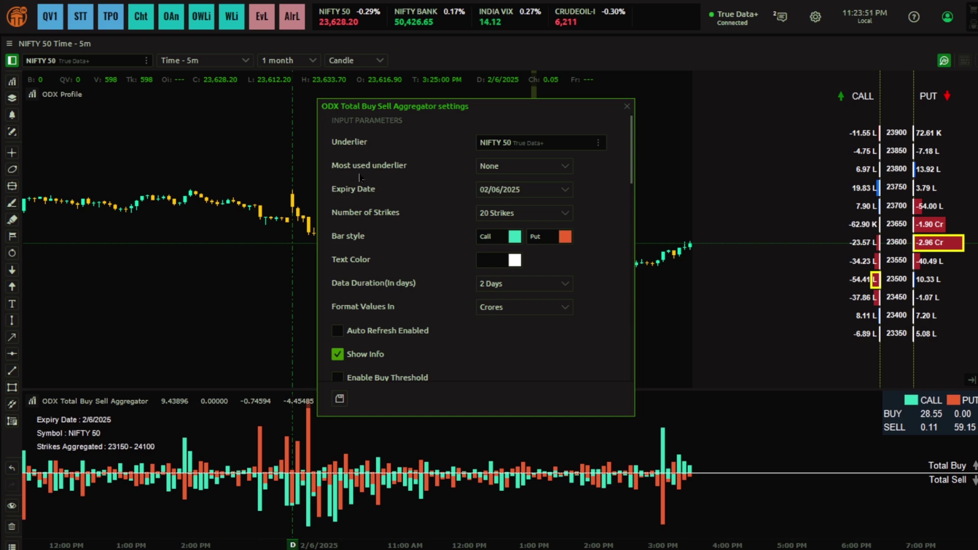
pyautogui.click(501, 176)
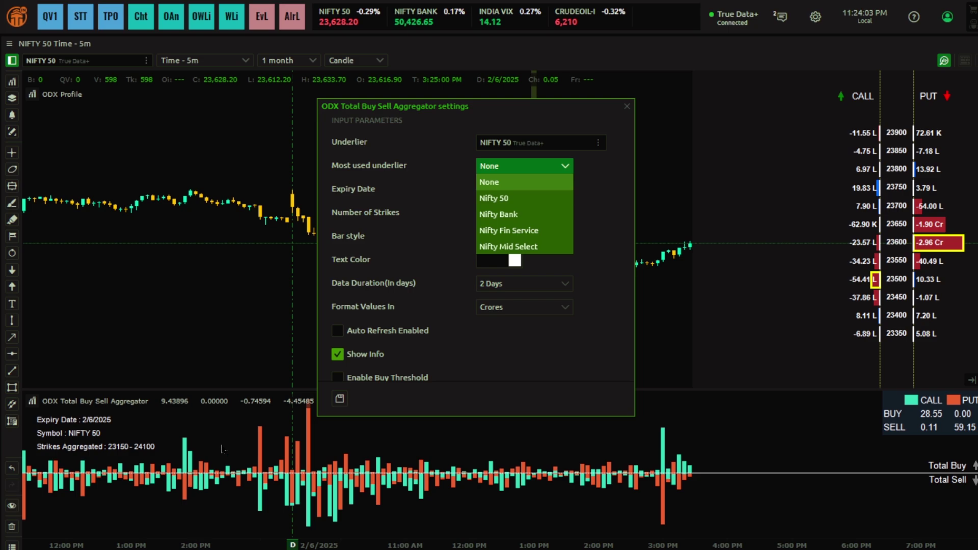
pyautogui.click(504, 198)
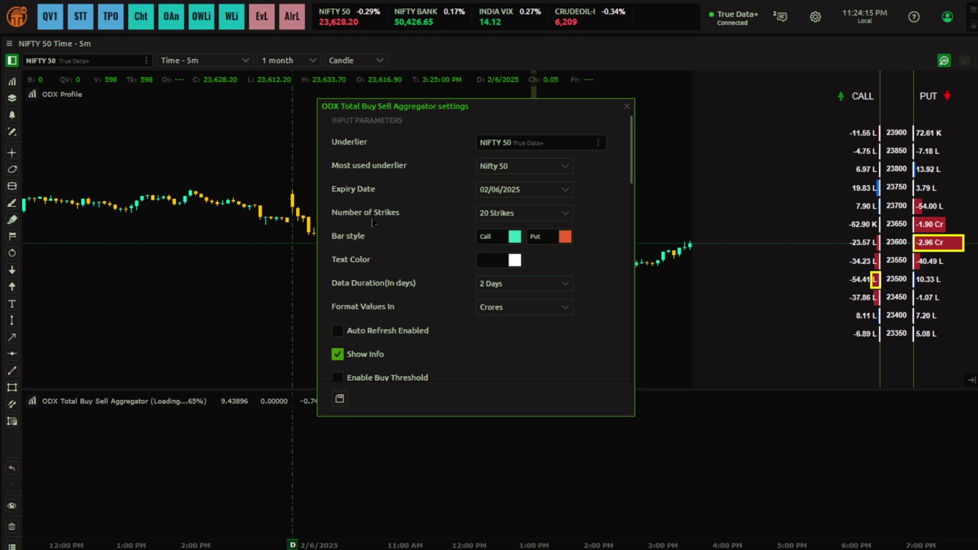
# Review the aggregator's strike count, value format and threshold options, keeping 20 Strikes and Crores, and close its settings
pyautogui.click(549, 214)
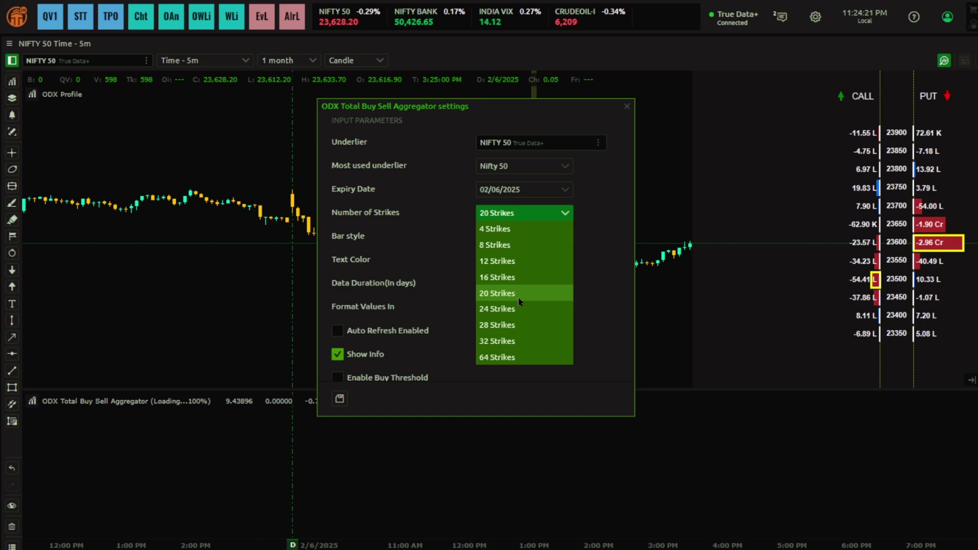
pyautogui.click(512, 218)
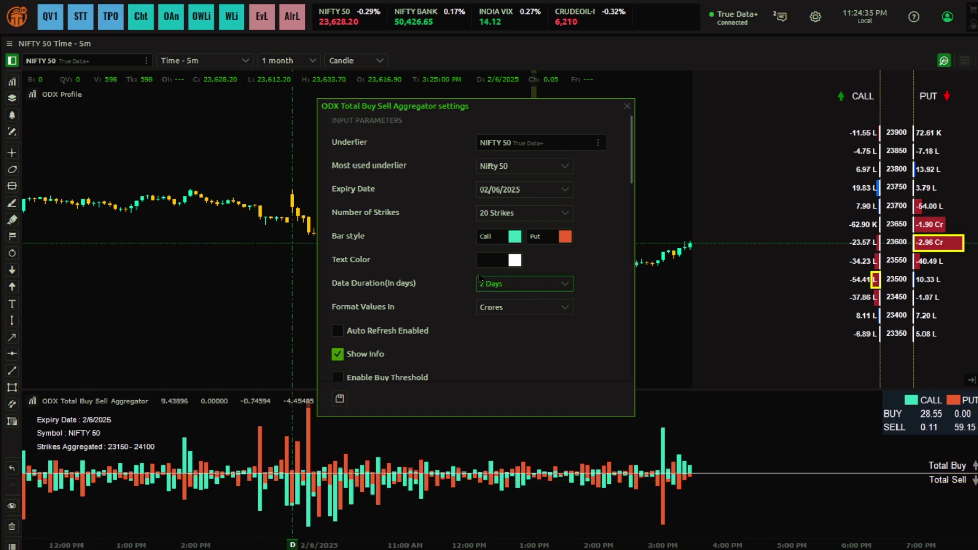
pyautogui.click(501, 308)
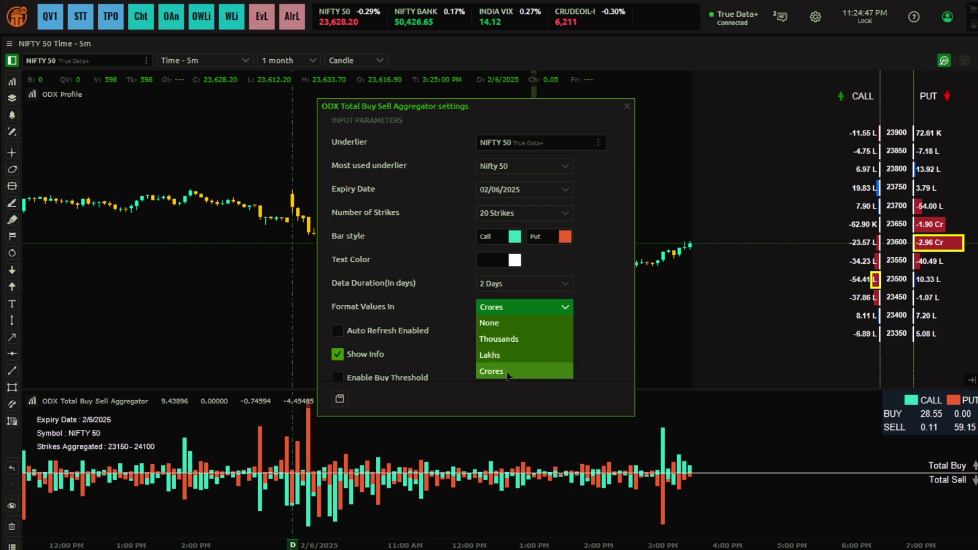
pyautogui.click(583, 348)
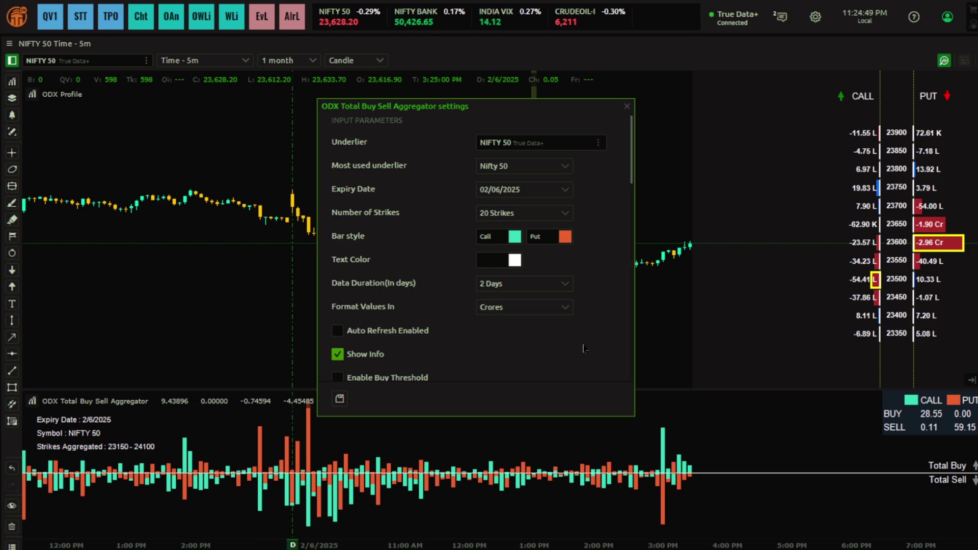
pyautogui.moveTo(634, 184); pyautogui.dragTo(633, 236)
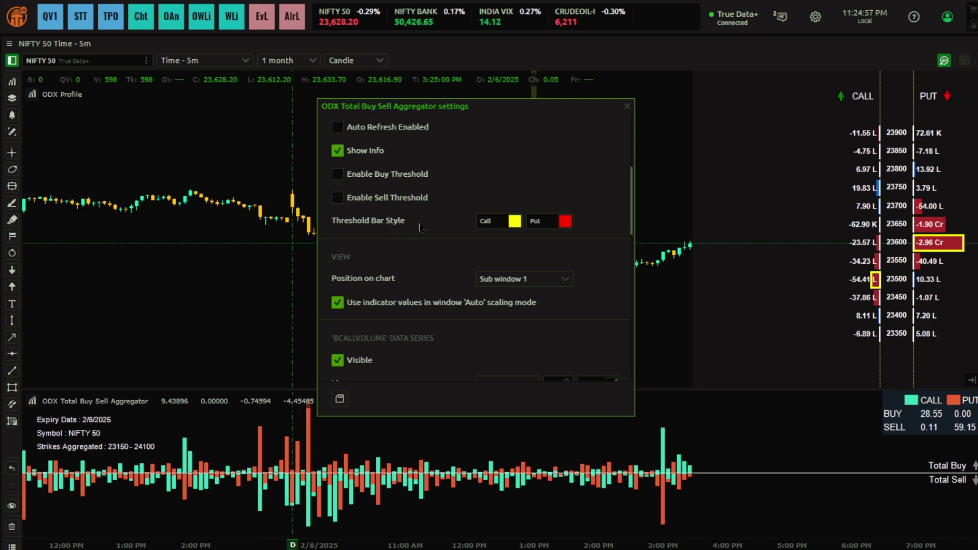
pyautogui.click(626, 107)
# Examine the ODX Profile of the 9:30 AM candle on 2/6/2025 and compare it with late-morning and midday candles
pyautogui.scroll(5, 452, 295)
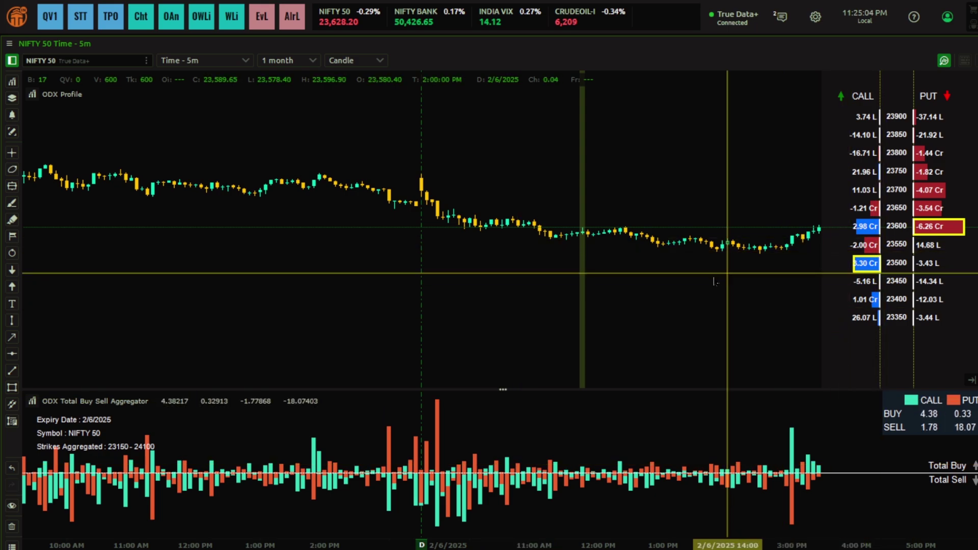
pyautogui.moveTo(715, 278); pyautogui.dragTo(660, 290)
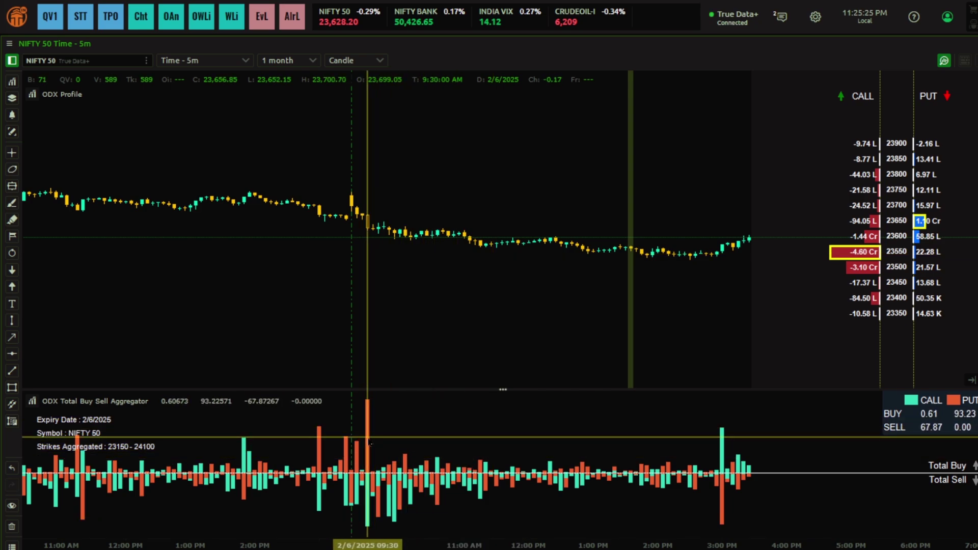
pyautogui.click(368, 229)
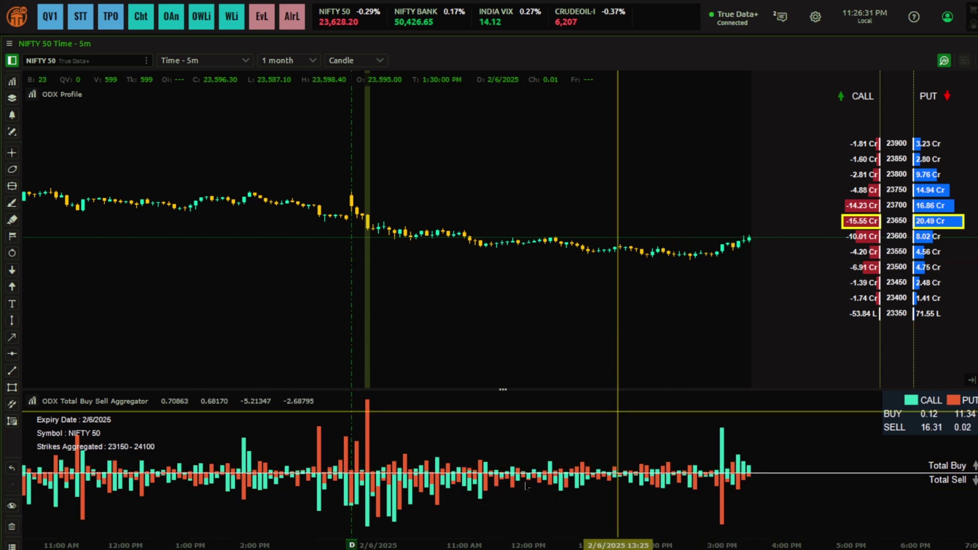
pyautogui.click(480, 245)
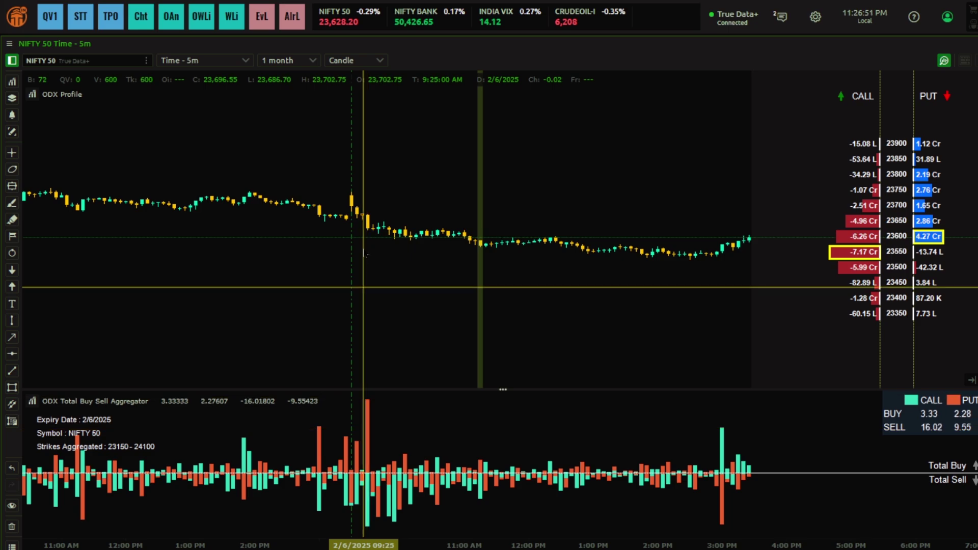
pyautogui.click(367, 228)
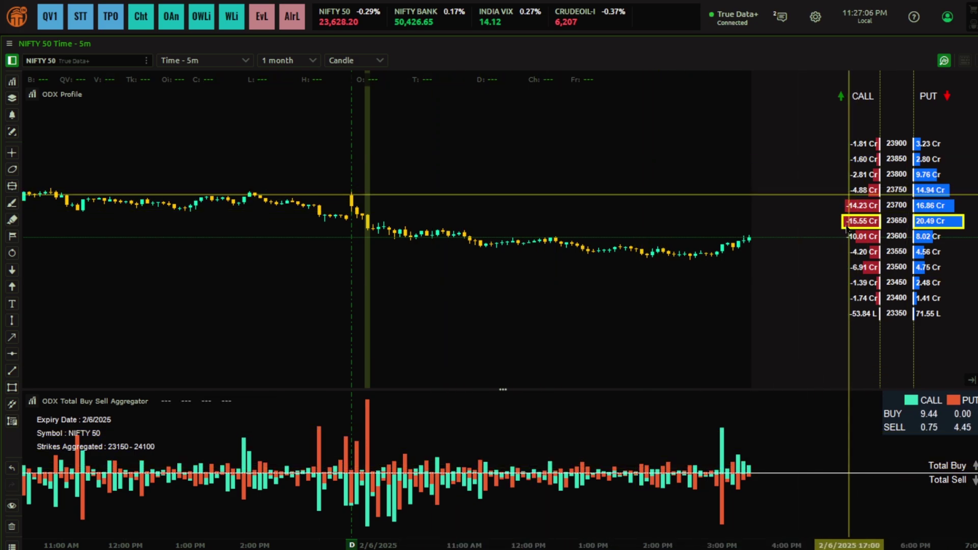
pyautogui.click(569, 251)
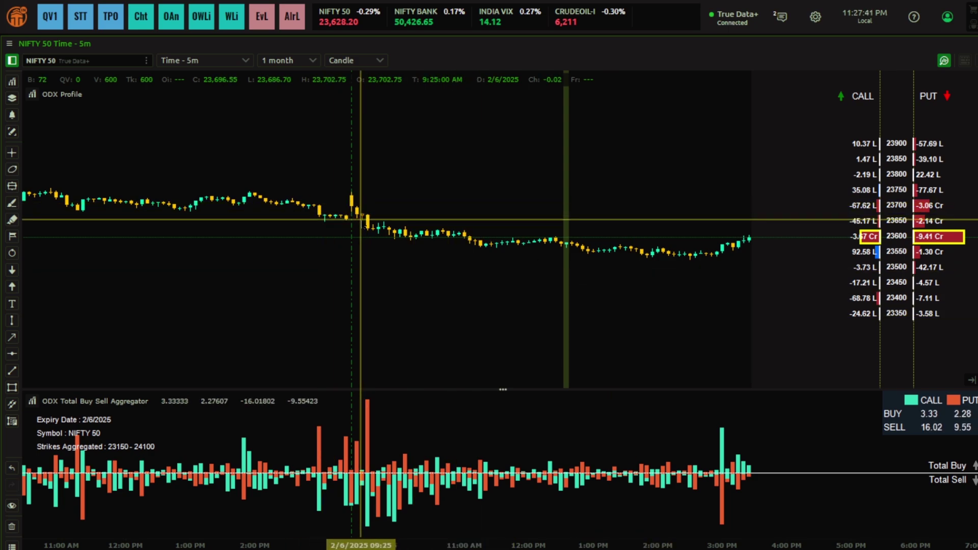
pyautogui.click(366, 220)
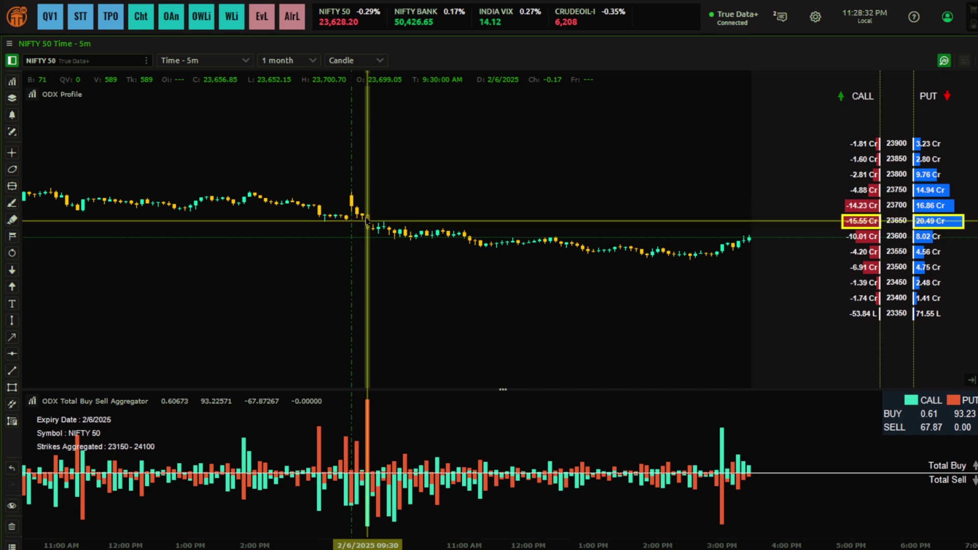
# Examine the ODX Profile of the late-morning candle on 2/5/2025 that has the day's tallest aggregator bars
pyautogui.moveTo(366, 219); pyautogui.dragTo(705, 245)
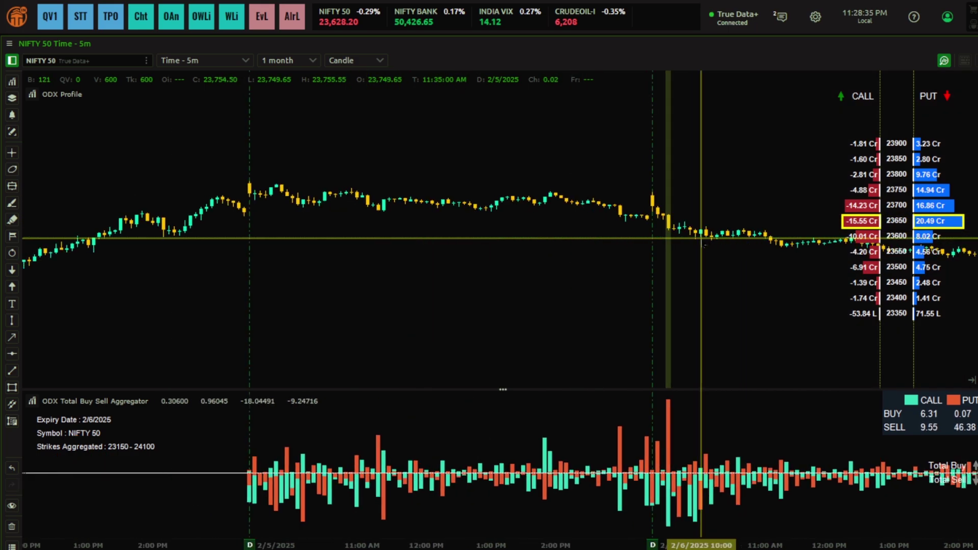
pyautogui.click(385, 215)
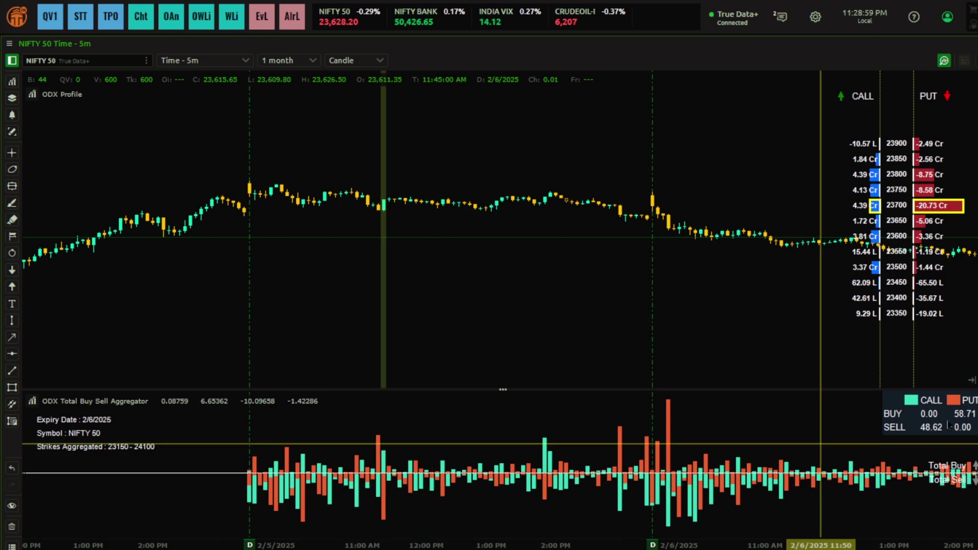
pyautogui.scroll(-5, 579, 355)
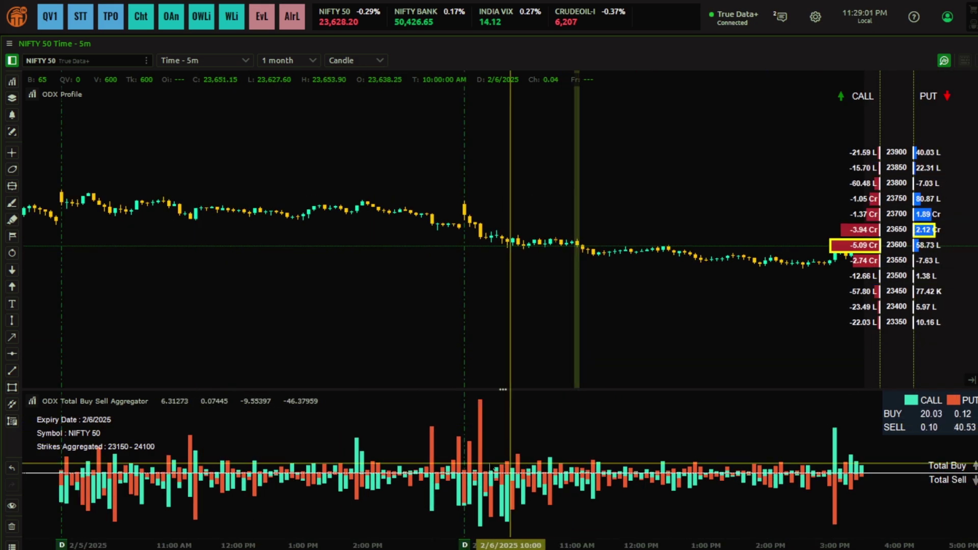
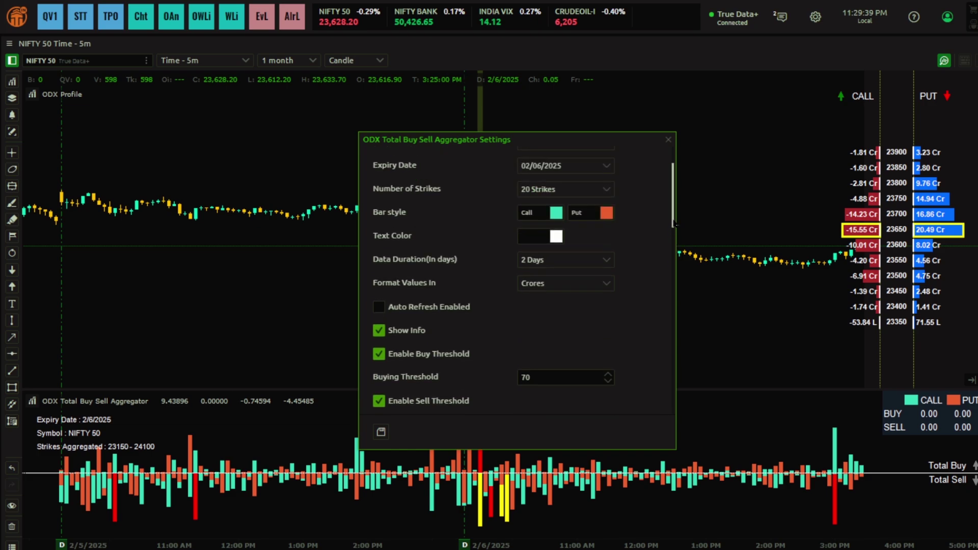
# Mute the aggregator's regular bar colors, setting Call to a dark green and Put to the dark brown #713f2d
pyautogui.click(556, 279)
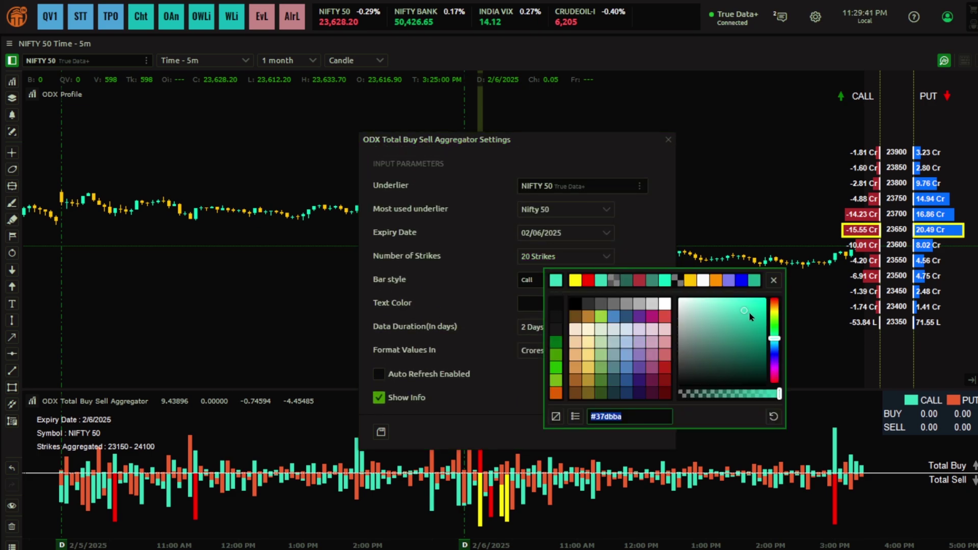
pyautogui.moveTo(745, 313); pyautogui.dragTo(725, 360)
pyautogui.click(774, 280)
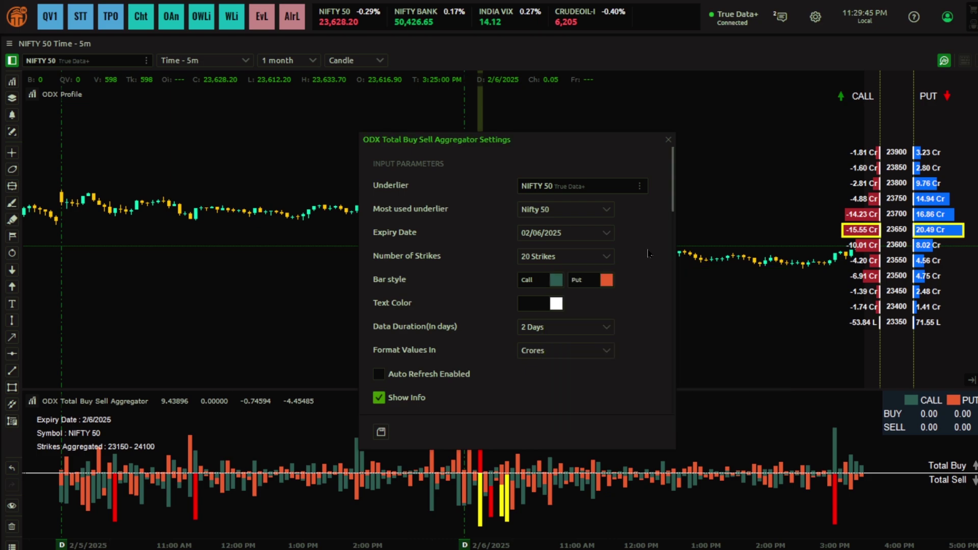
pyautogui.click(607, 280)
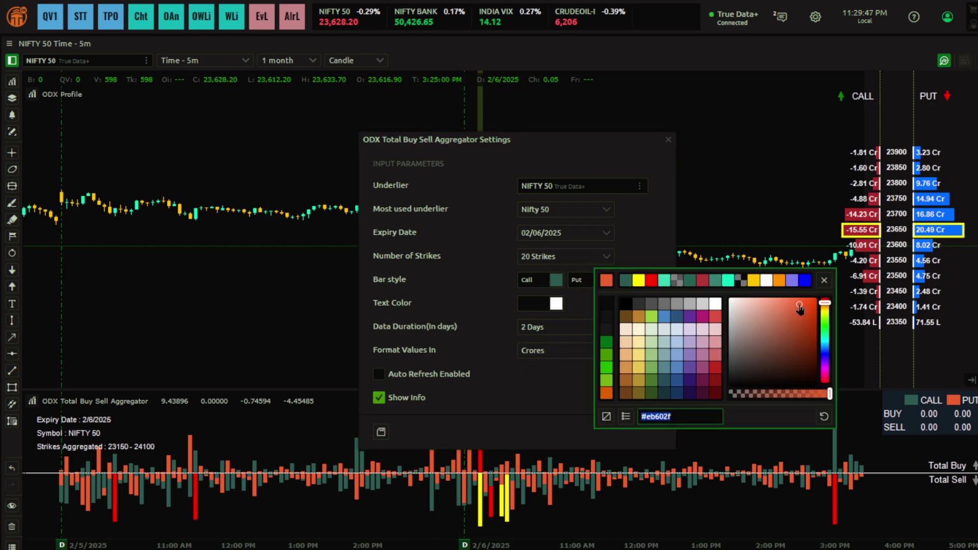
pyautogui.moveTo(800, 308); pyautogui.dragTo(783, 351)
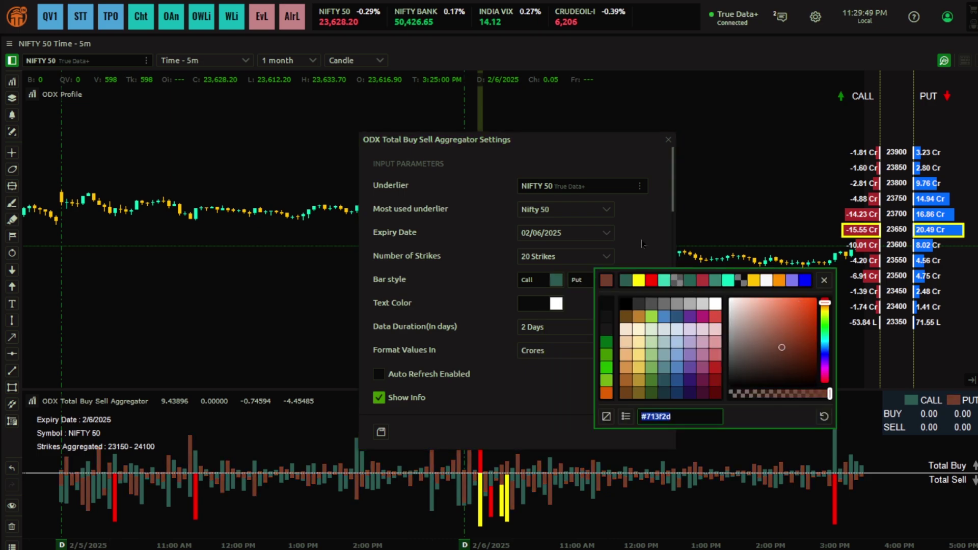
pyautogui.click(641, 243)
# Set the threshold bar color for Call to bright turquoise, keep Put red, and close the aggregator settings
pyautogui.scroll(-5, 674, 229)
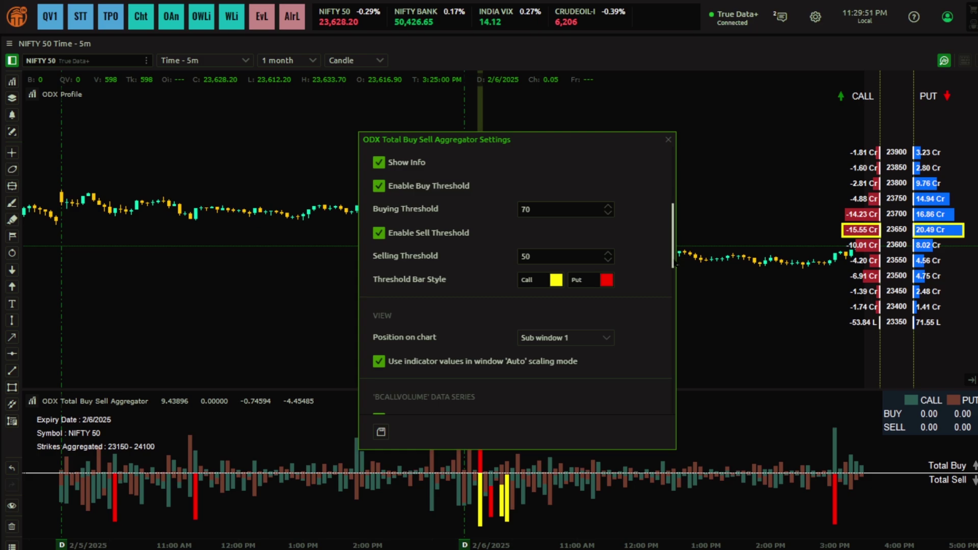
pyautogui.click(555, 280)
pyautogui.click(627, 281)
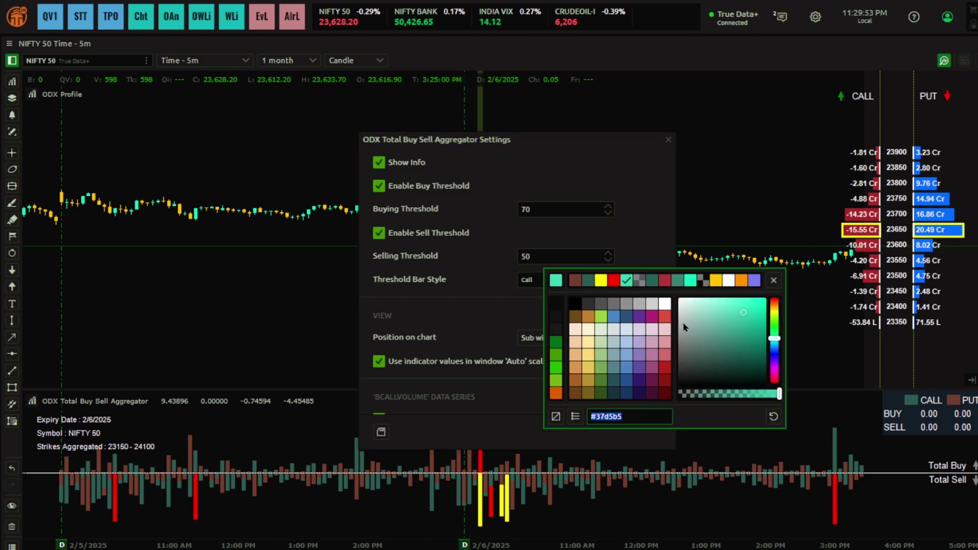
pyautogui.click(647, 252)
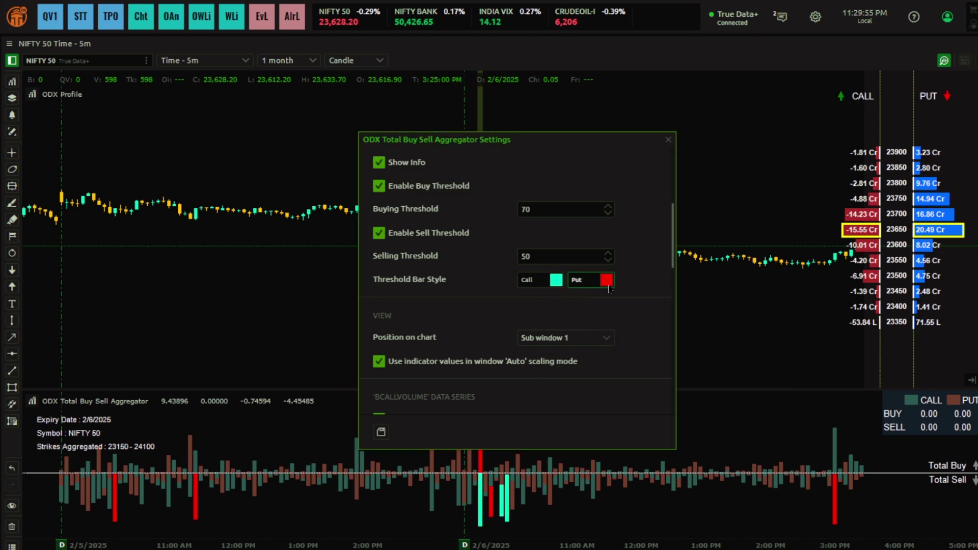
pyautogui.click(607, 280)
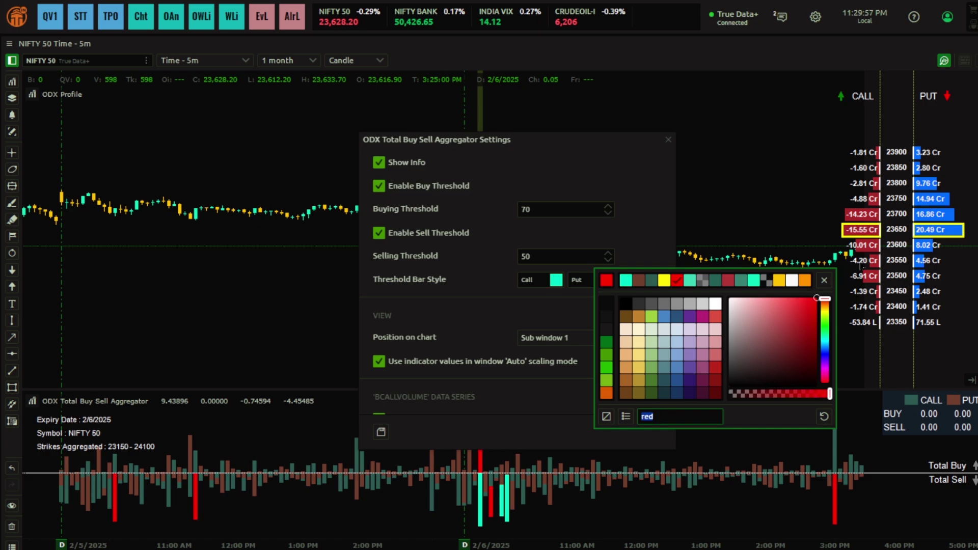
pyautogui.click(668, 140)
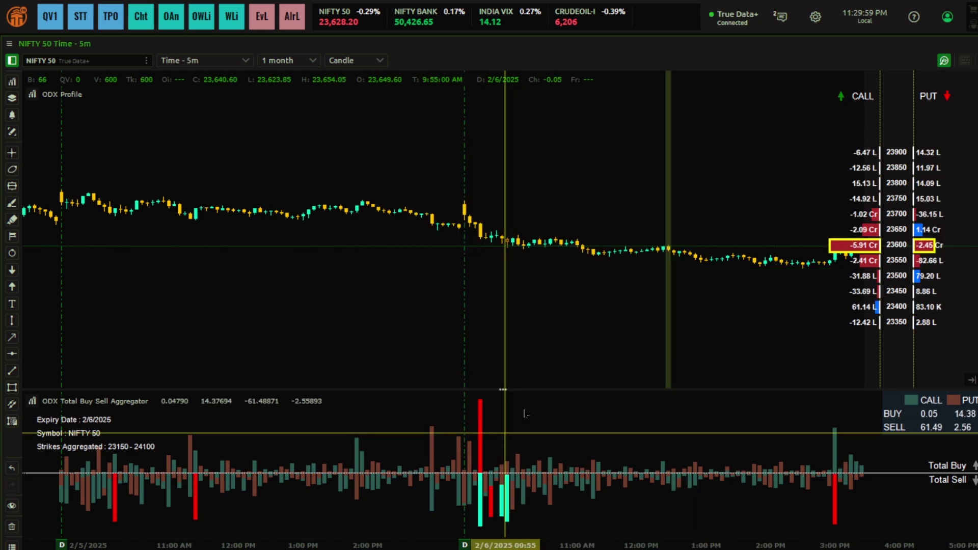
# Examine the highlighted threshold bars on 2/5/2025 and 2/6/2025, and review the buying and selling threshold settings behind them
pyautogui.moveTo(491, 479); pyautogui.dragTo(599, 478)
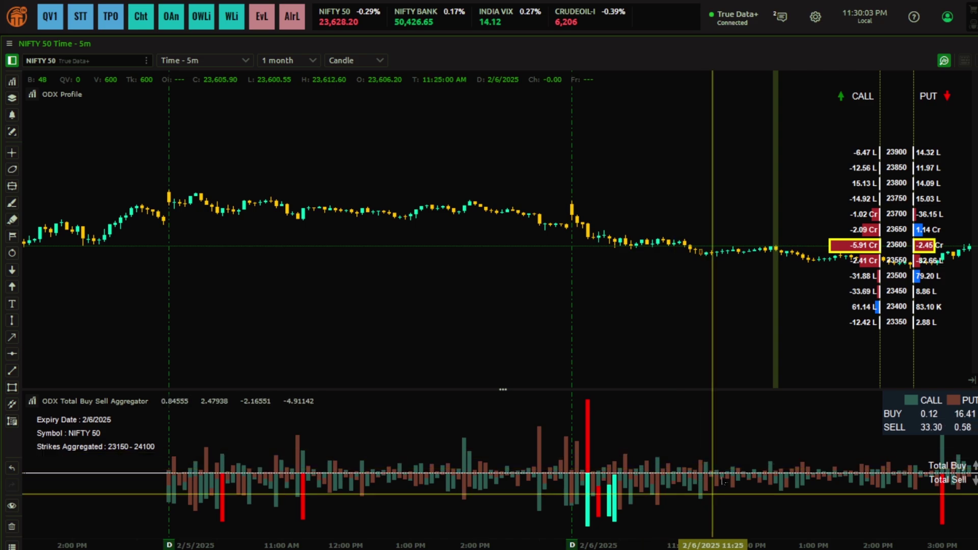
pyautogui.moveTo(393, 476); pyautogui.dragTo(586, 477)
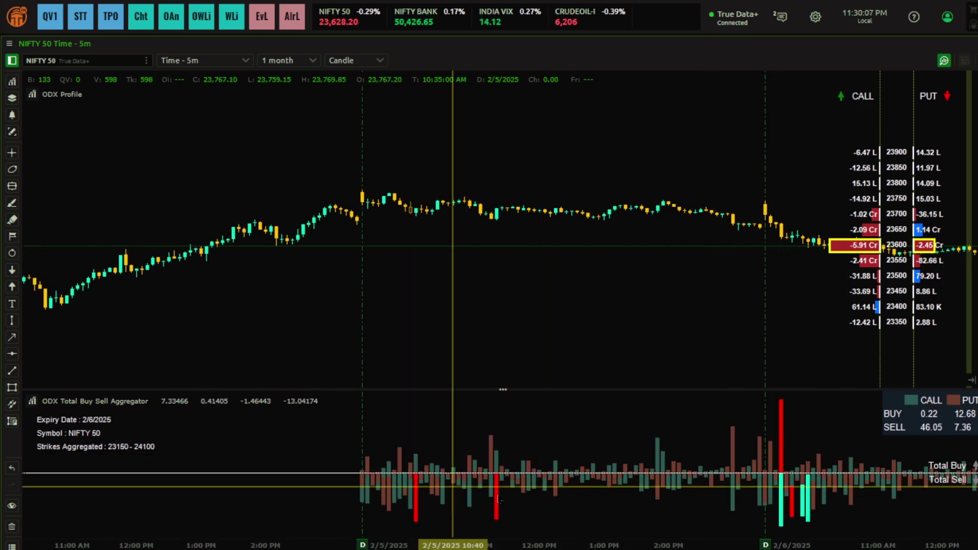
pyautogui.click(59, 401)
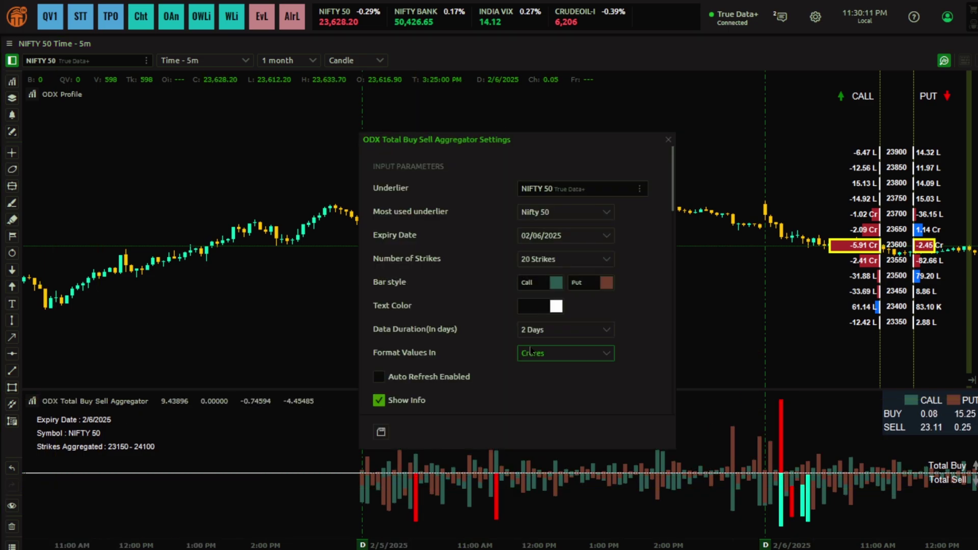
pyautogui.scroll(-4, 674, 215)
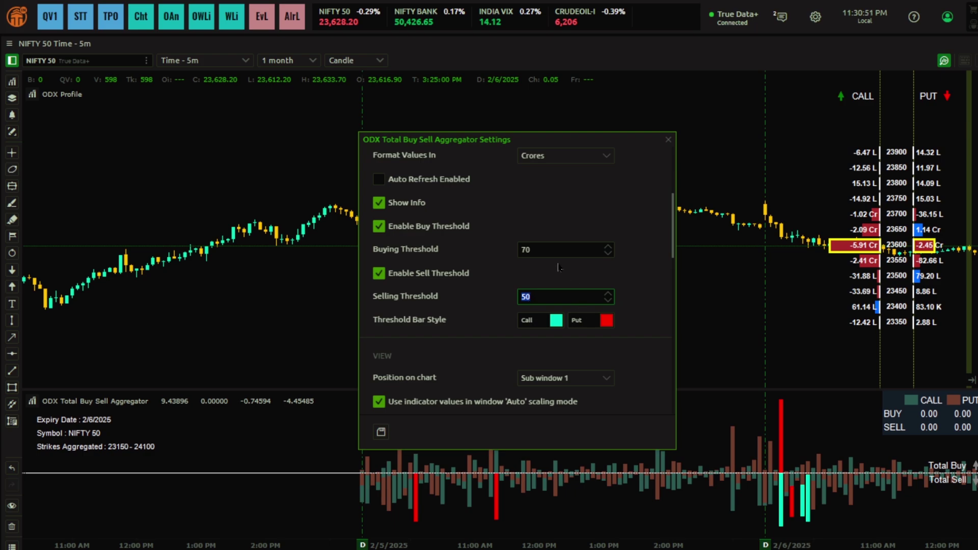
pyautogui.click(669, 139)
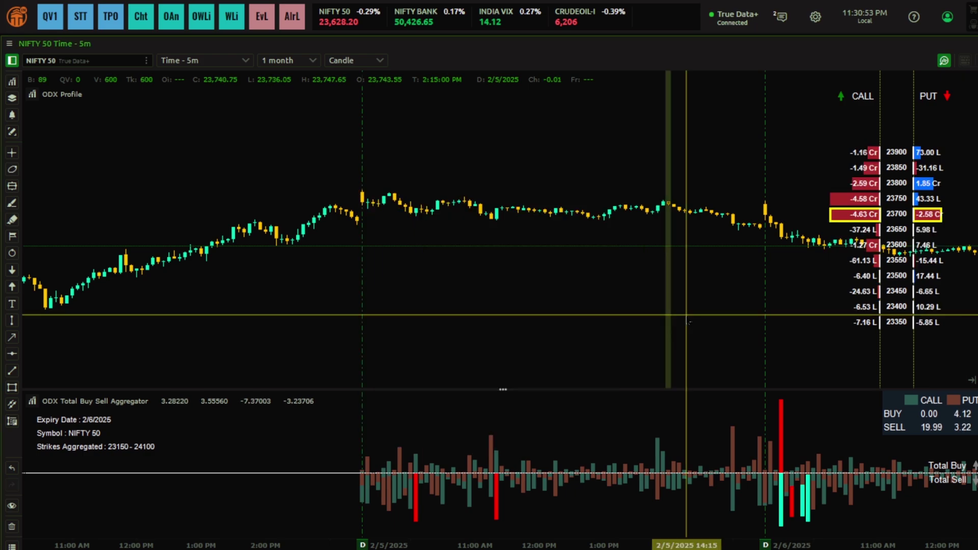
# Examine the aggregator's threshold bars and the ODX Profile across the 2/6/2025 session through its last candles
pyautogui.moveTo(681, 316); pyautogui.dragTo(389, 320)
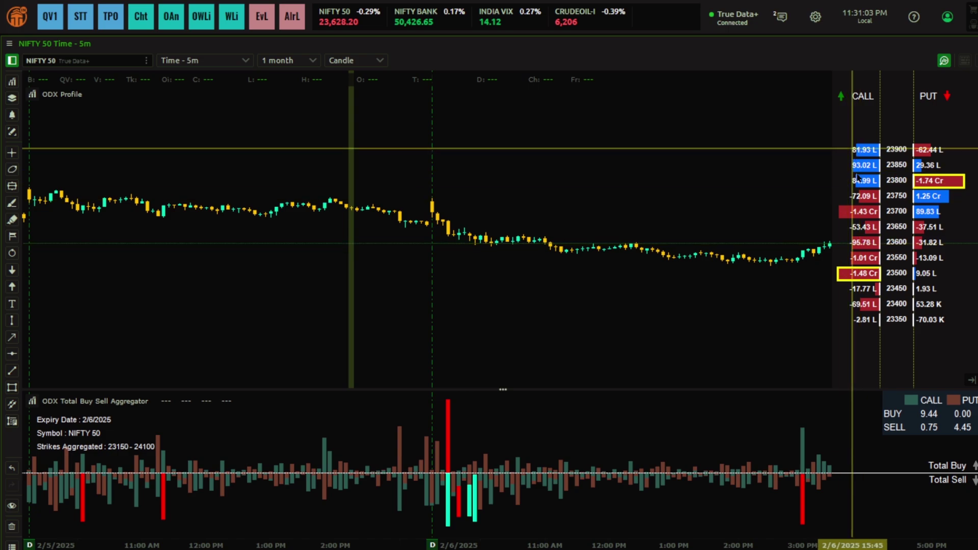
pyautogui.moveTo(702, 240); pyautogui.dragTo(616, 273)
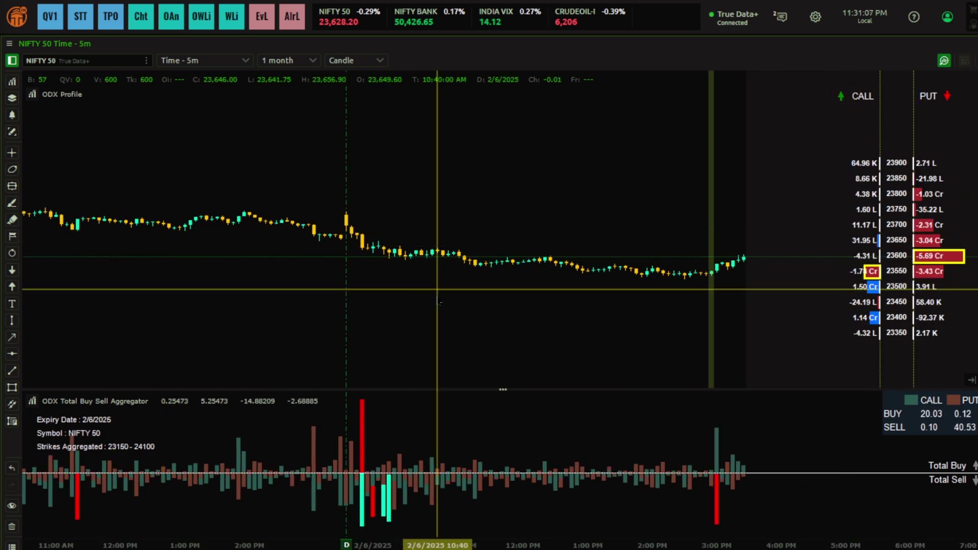